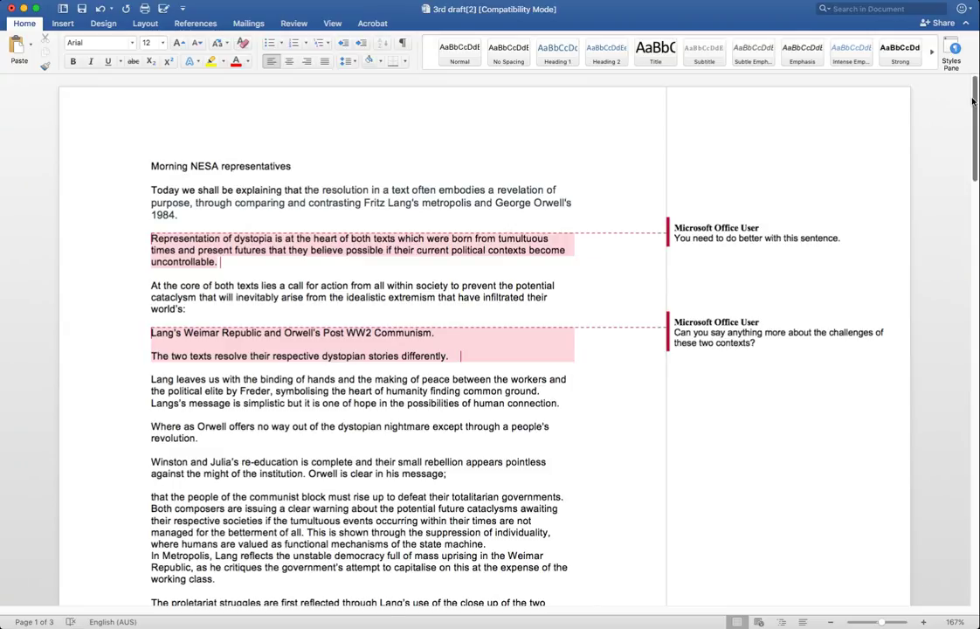
- Review the first-page comments, from the opening dystopia sentence and the two contexts to the workers city paragraph and Moloch scene
{"action": "scroll", "coordinate": [332, 228], "scroll_direction": "down", "scroll_amount": 3}
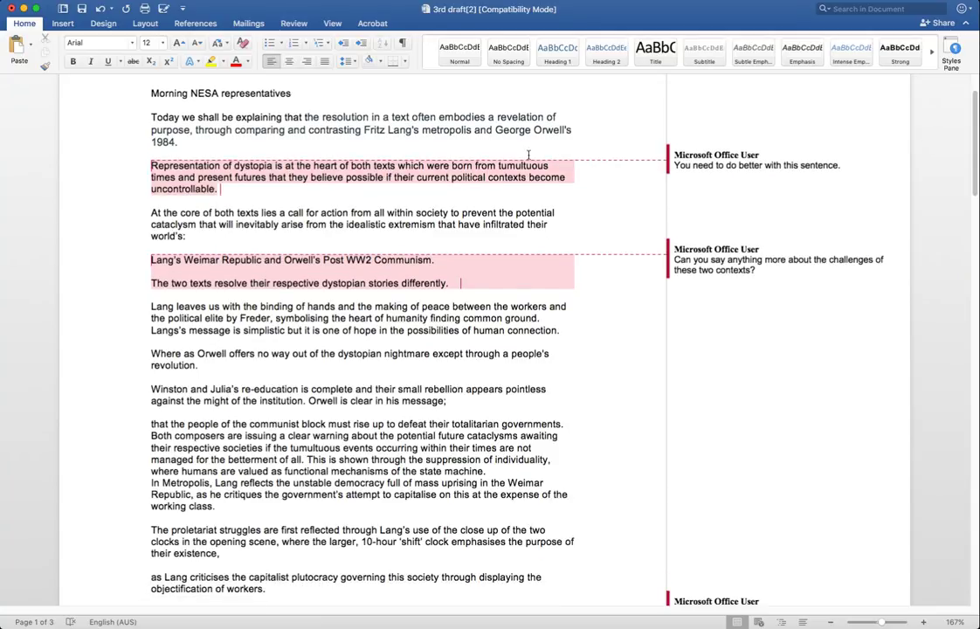
{"action": "left_click", "coordinate": [261, 177]}
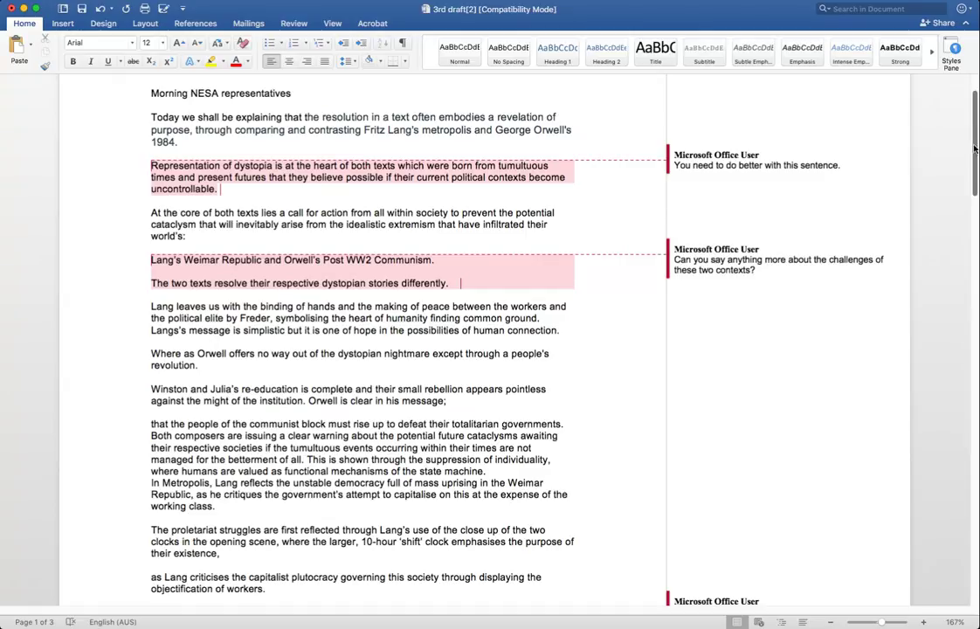
{"action": "scroll", "coordinate": [972, 159], "scroll_direction": "down", "scroll_amount": 2}
{"action": "left_click_drag", "start_coordinate": [972, 159], "coordinate": [976, 240]}
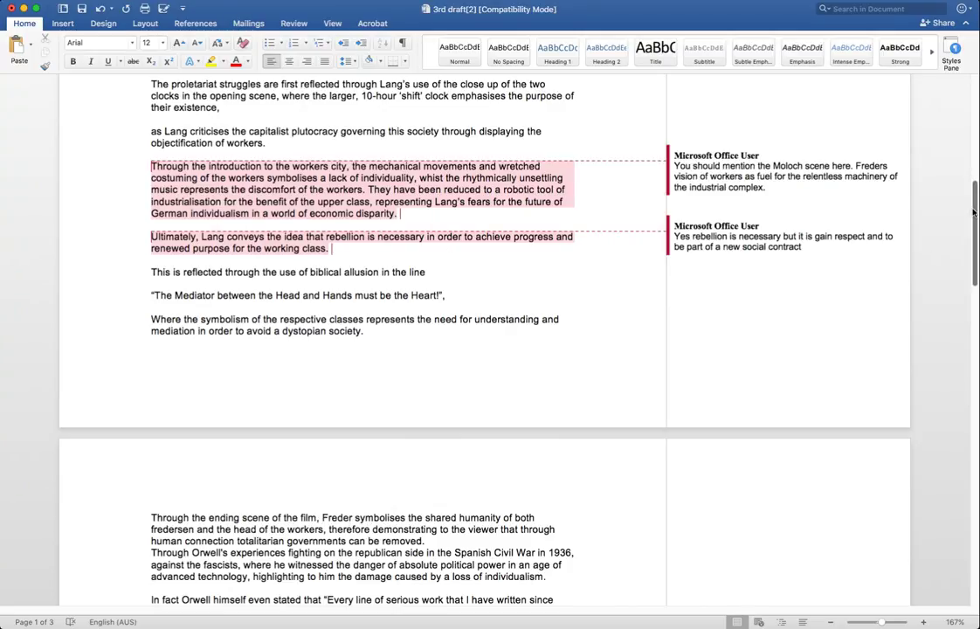
{"action": "scroll", "coordinate": [976, 224], "scroll_direction": "down", "scroll_amount": 3}
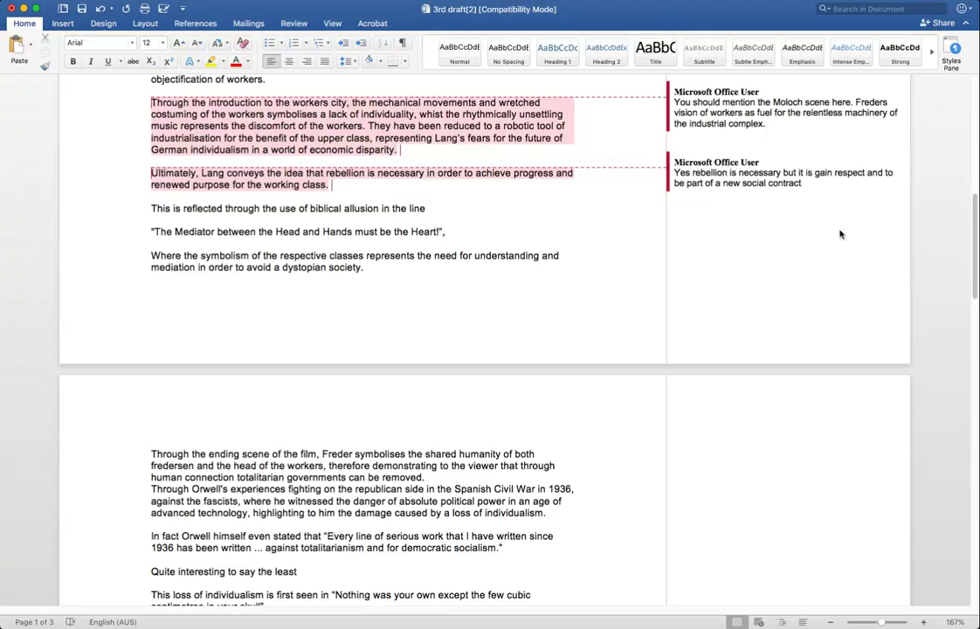
- Examine the comment about rebellion being necessary, briefly selecting its words "new social contract" and leaving the comment
{"action": "left_click", "coordinate": [817, 184]}
{"action": "key", "text": "shift+alt+Left"}
{"action": "key", "text": "shift+alt+Left"}
{"action": "key", "text": "shift+alt+Left"}
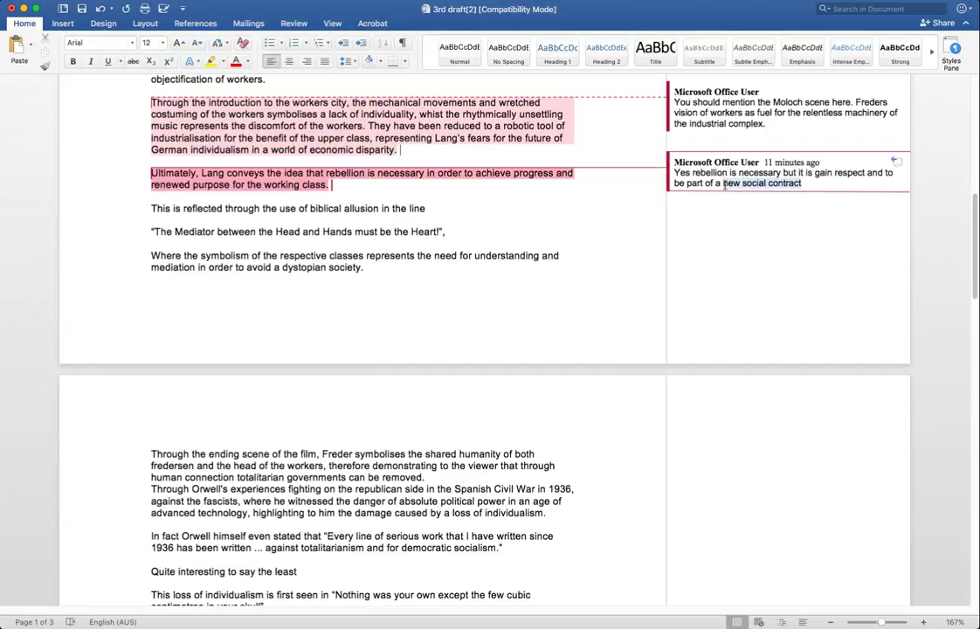
{"action": "key", "text": "Right"}
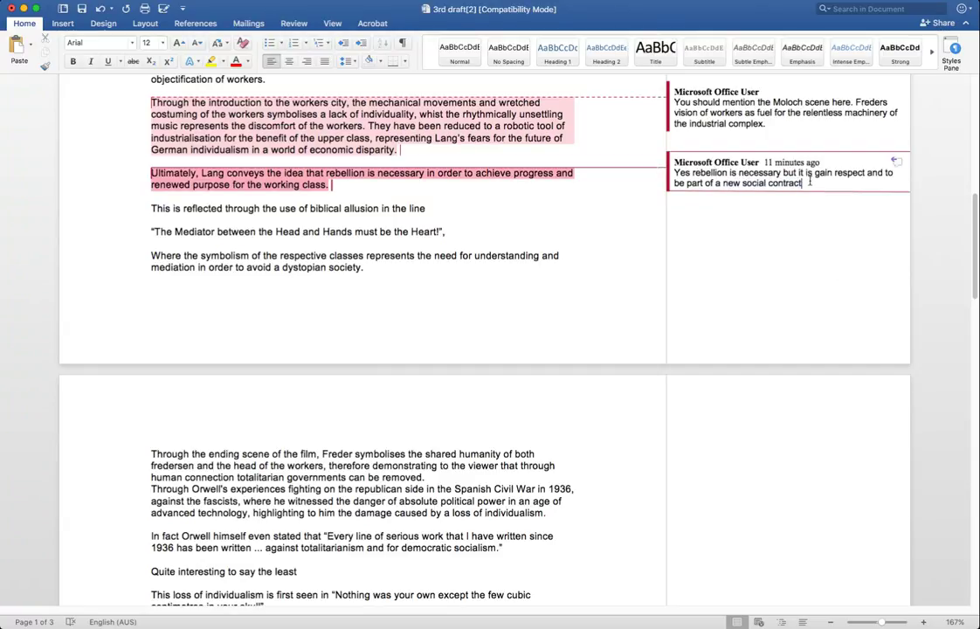
{"action": "left_click", "coordinate": [648, 235]}
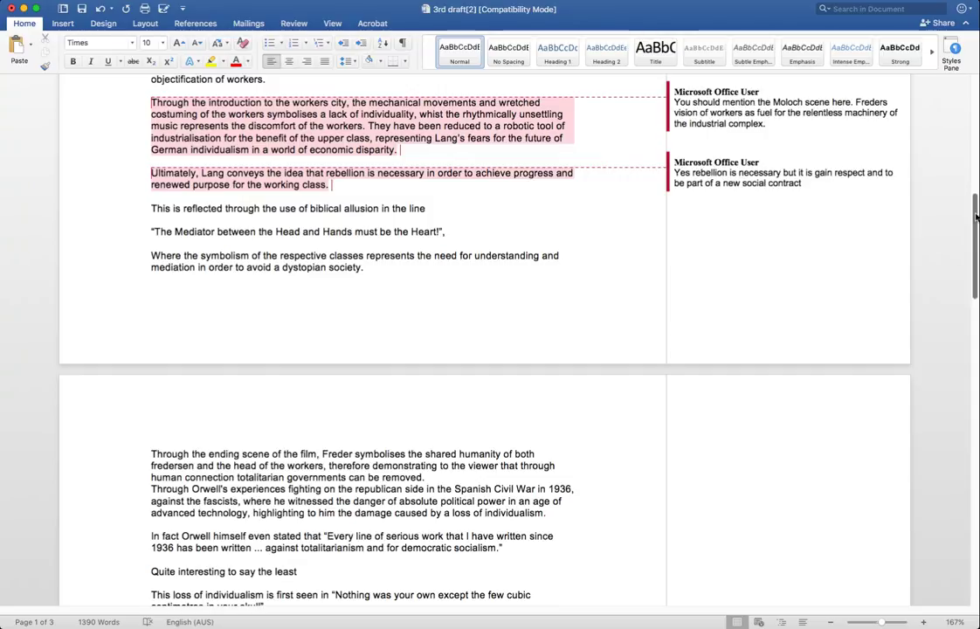
- Look through the second page to the end of the draft and examine the comment on Orwell's futility of rebellion paragraph
{"action": "scroll", "coordinate": [974, 228], "scroll_direction": "down", "scroll_amount": 1}
{"action": "scroll", "coordinate": [976, 223], "scroll_direction": "down", "scroll_amount": 8}
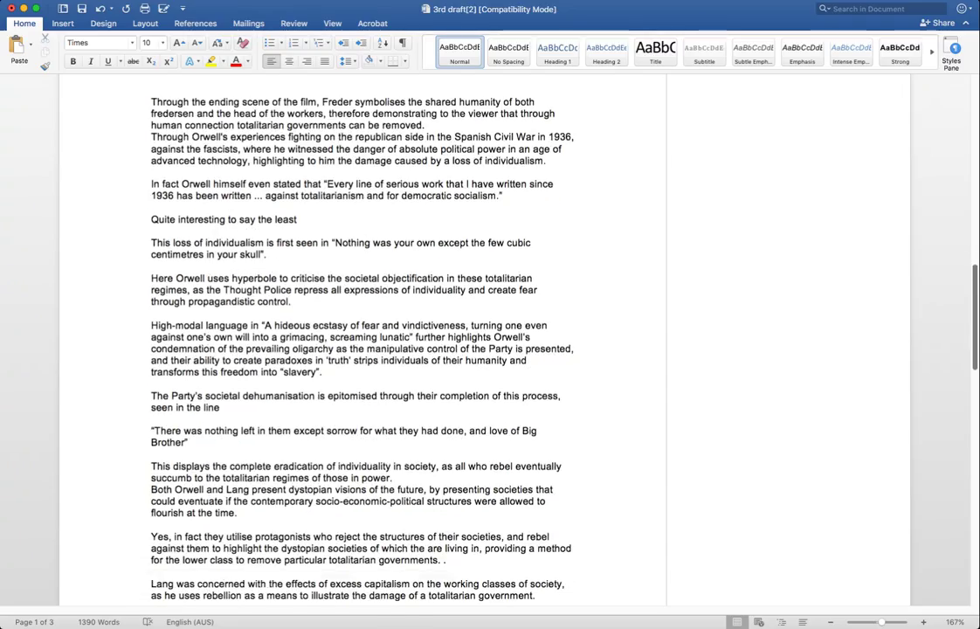
{"action": "scroll", "coordinate": [970, 423], "scroll_direction": "down", "scroll_amount": 15}
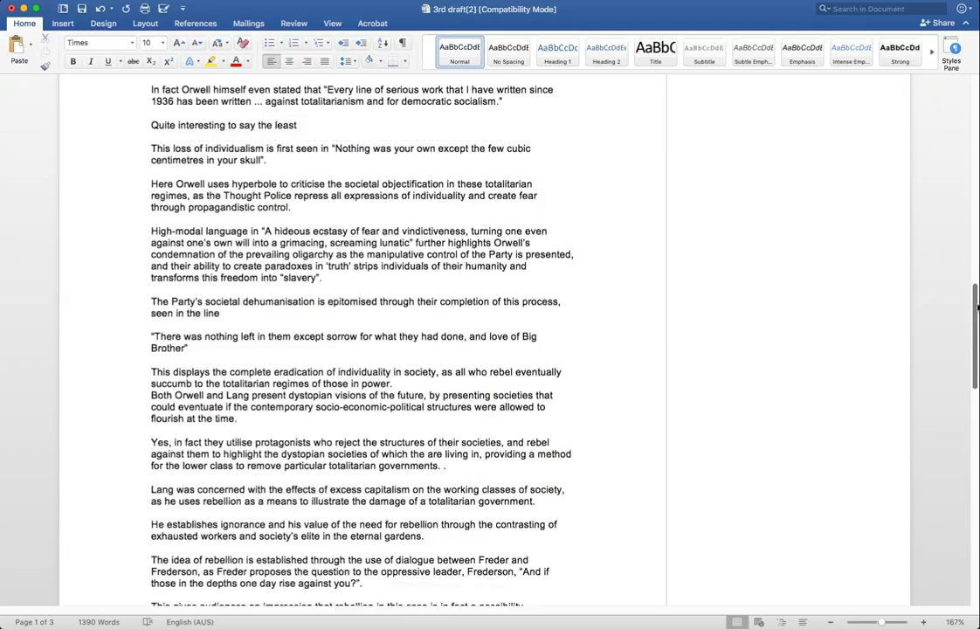
{"action": "left_click_drag", "start_coordinate": [971, 424], "coordinate": [967, 476]}
{"action": "scroll", "coordinate": [963, 460], "scroll_direction": "up", "scroll_amount": 1}
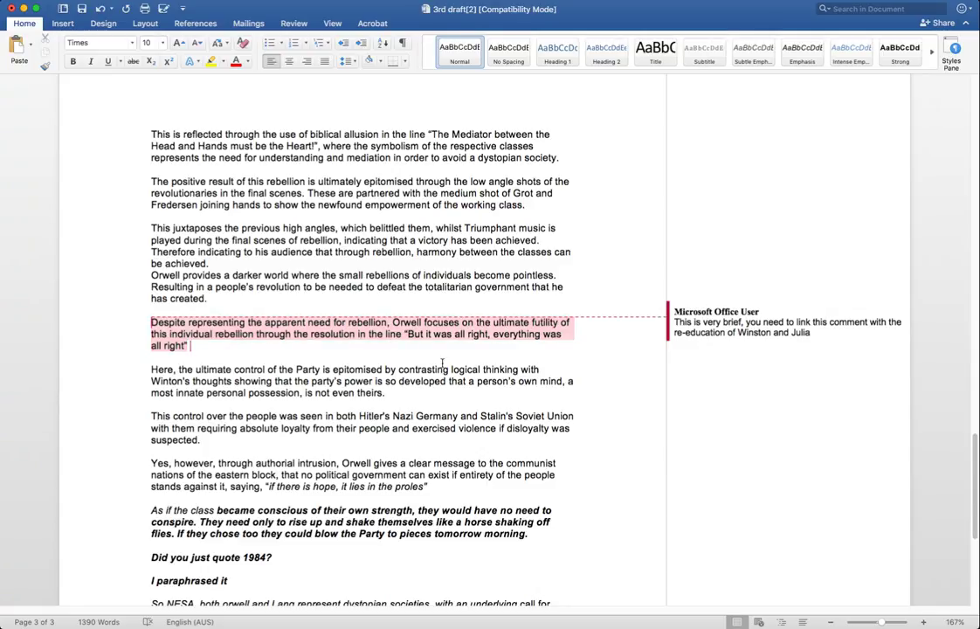
{"action": "left_click_drag", "start_coordinate": [972, 468], "coordinate": [972, 507]}
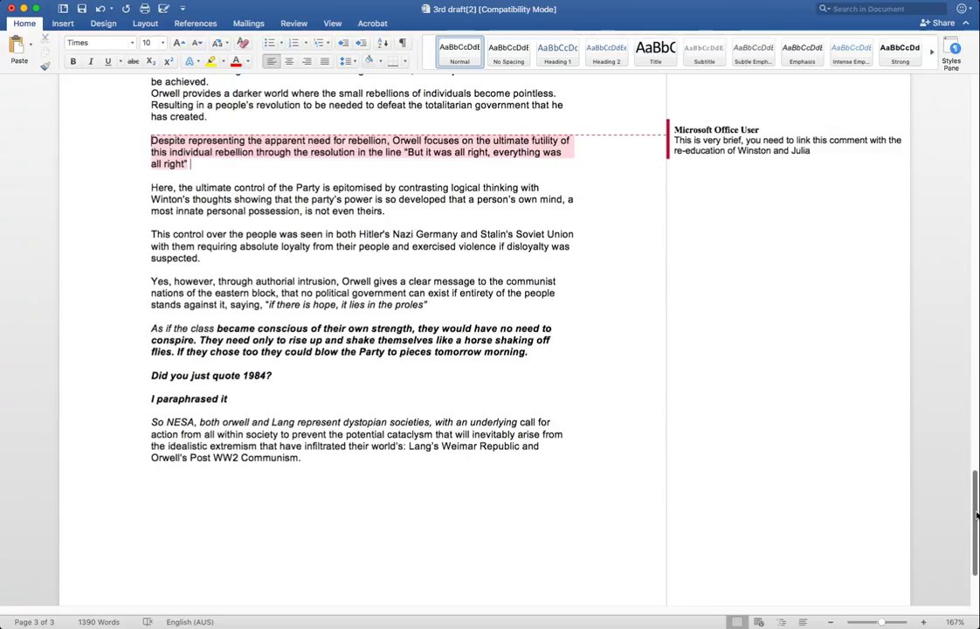
{"action": "left_click_drag", "start_coordinate": [976, 516], "coordinate": [976, 509]}
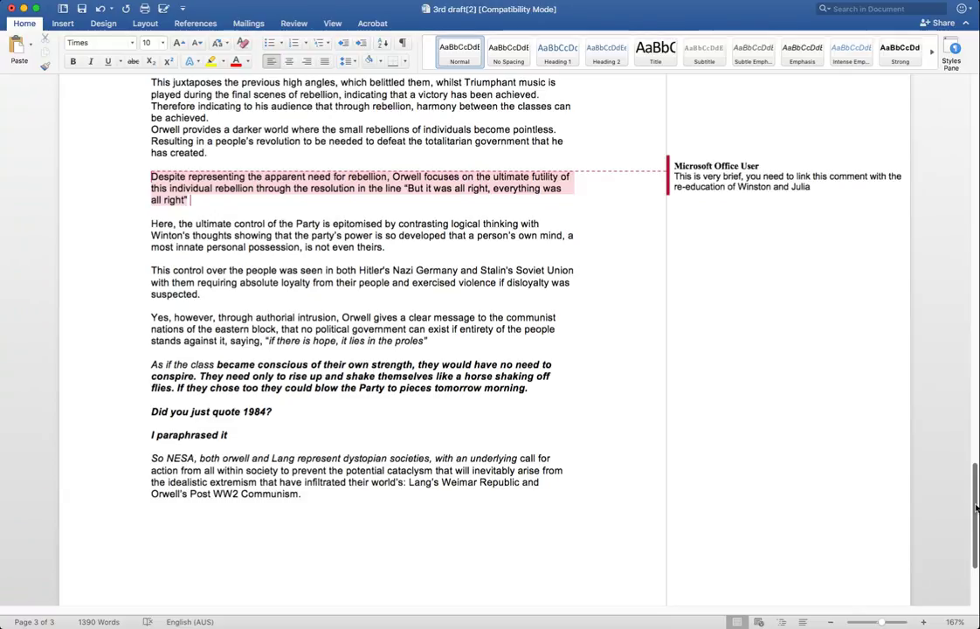
{"action": "scroll", "coordinate": [976, 509], "scroll_direction": "up", "scroll_amount": 1}
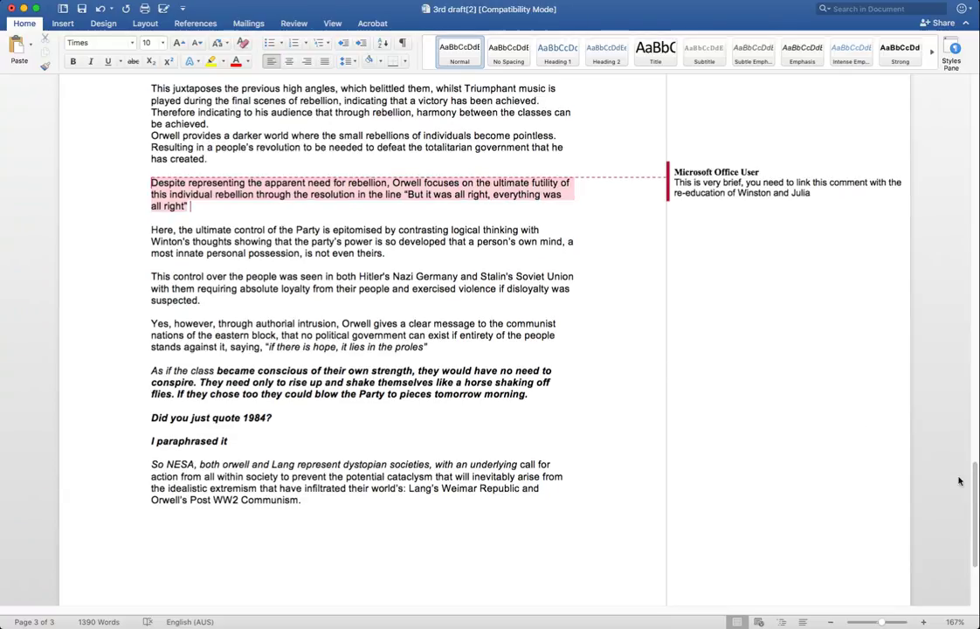
{"action": "scroll", "coordinate": [764, 291], "scroll_direction": "up", "scroll_amount": 5}
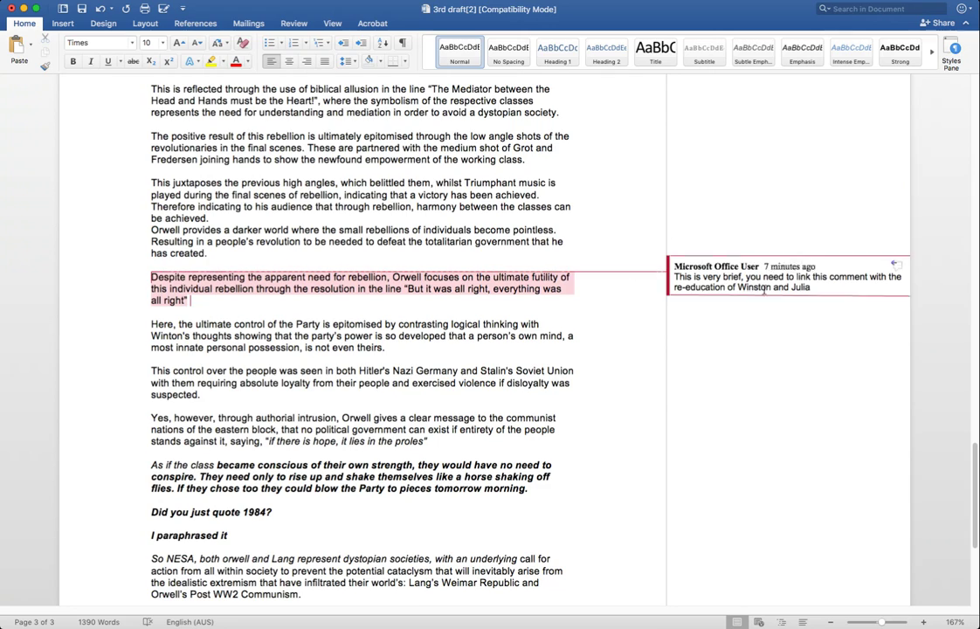
{"action": "scroll", "coordinate": [974, 494], "scroll_direction": "up", "scroll_amount": 8}
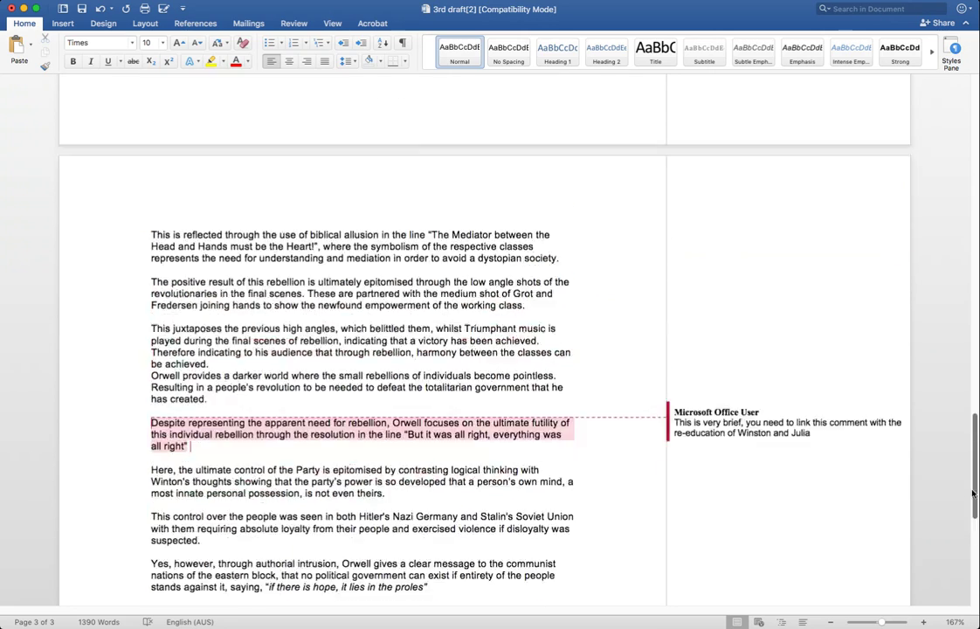
- Return to the start of the draft and skim its paragraphs again through the second page and onto the third
{"action": "scroll", "coordinate": [974, 494], "scroll_direction": "up", "scroll_amount": 20}
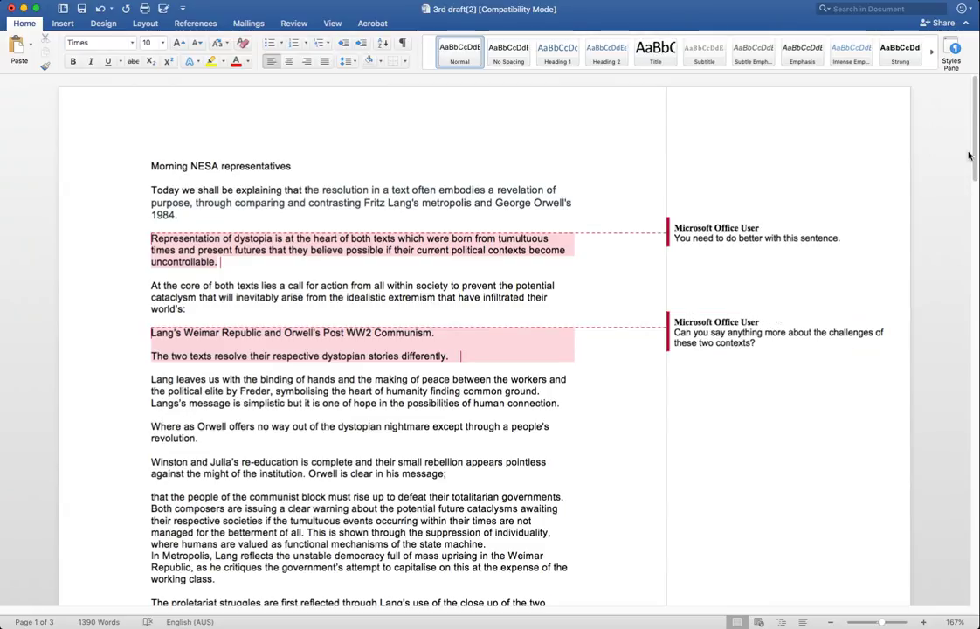
{"action": "scroll", "coordinate": [965, 160], "scroll_direction": "down", "scroll_amount": 3}
{"action": "scroll", "coordinate": [489, 341], "scroll_direction": "down", "scroll_amount": 12}
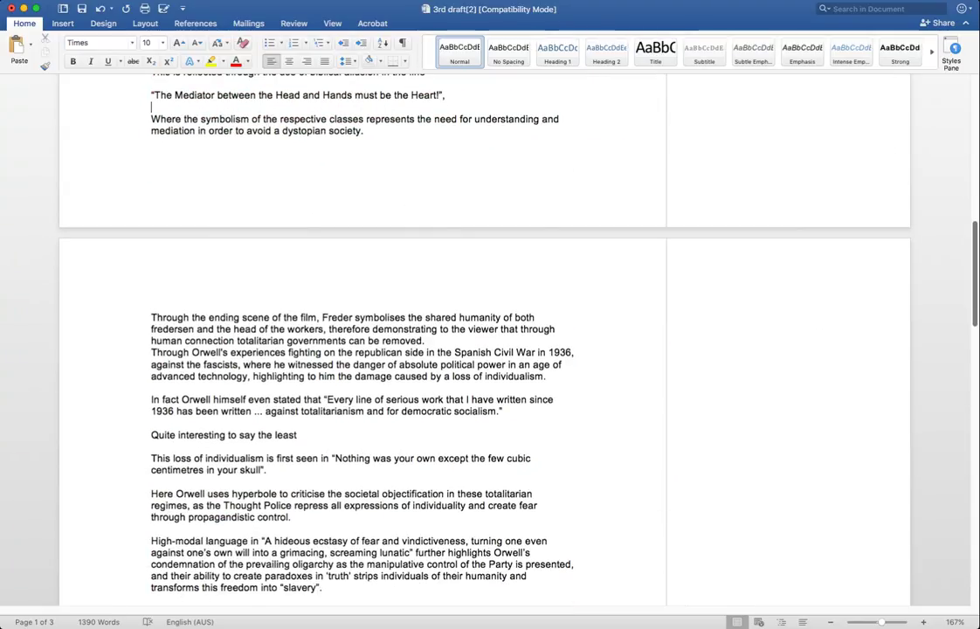
{"action": "scroll", "coordinate": [489, 341], "scroll_direction": "down", "scroll_amount": 4}
{"action": "scroll", "coordinate": [490, 341], "scroll_direction": "down", "scroll_amount": 1}
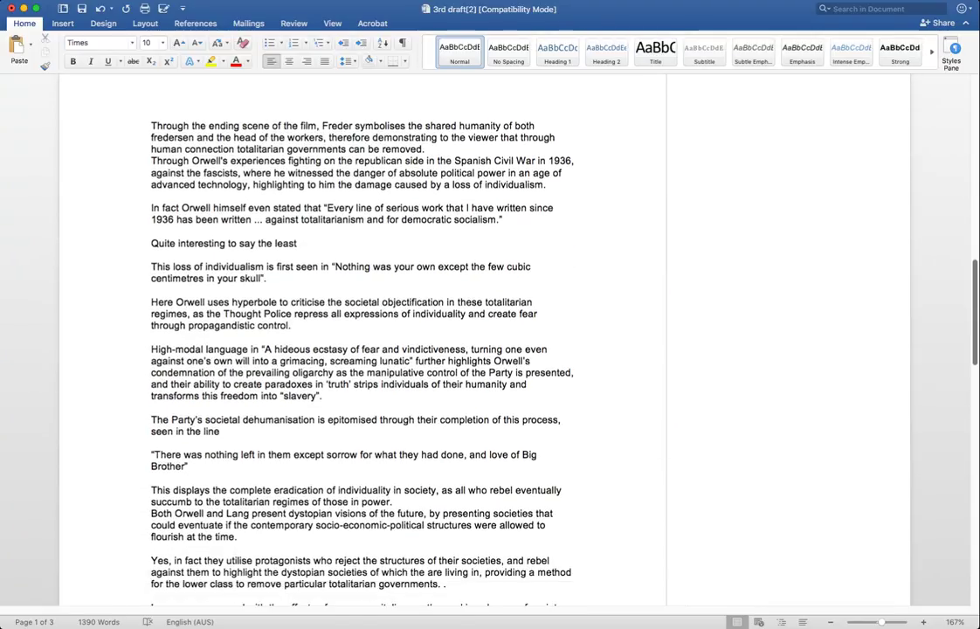
{"action": "scroll", "coordinate": [489, 340], "scroll_direction": "down", "scroll_amount": 9}
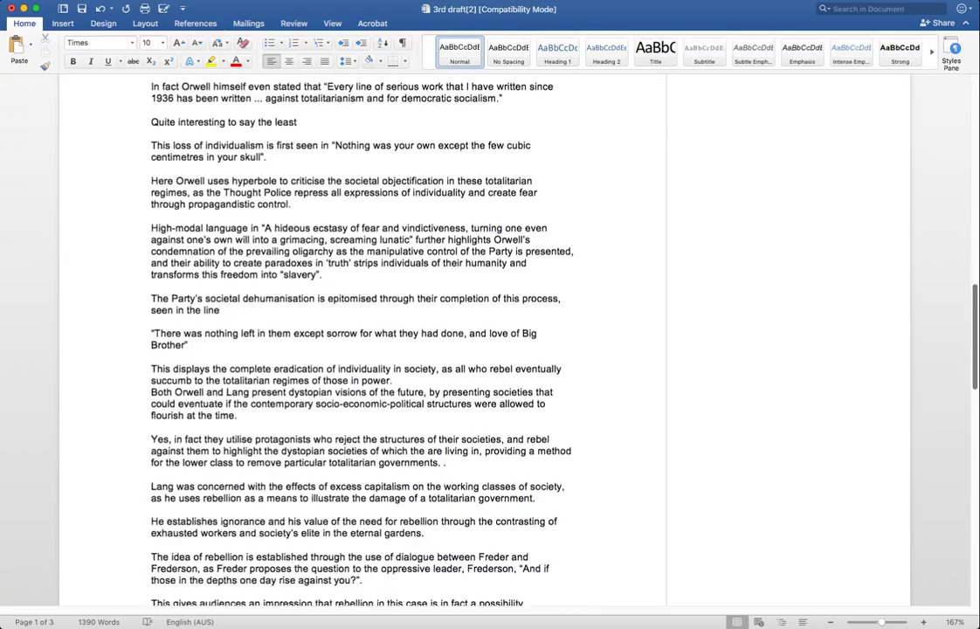
{"action": "scroll", "coordinate": [489, 341], "scroll_direction": "down", "scroll_amount": 14}
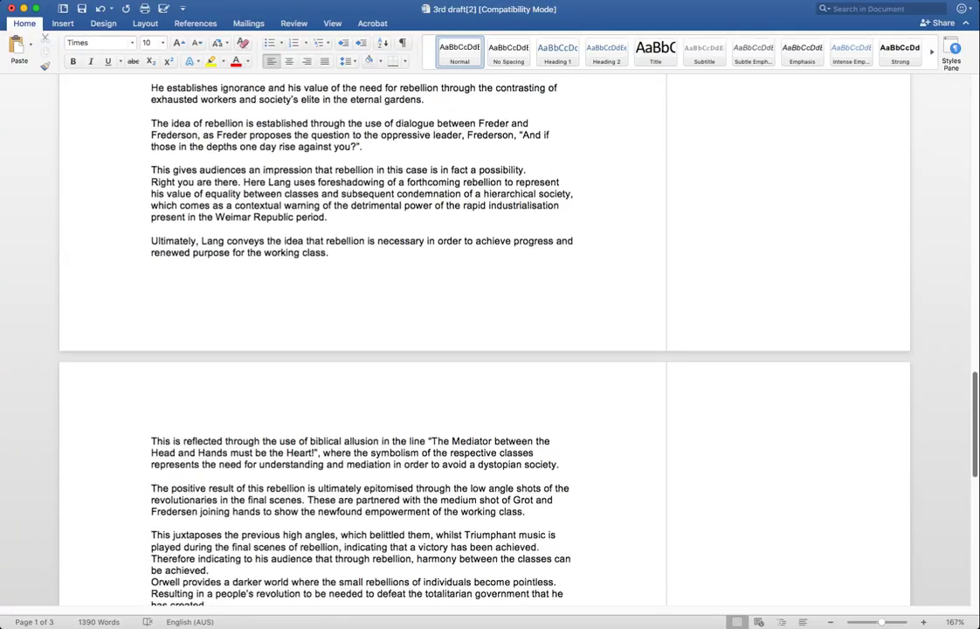
{"action": "scroll", "coordinate": [489, 340], "scroll_direction": "up", "scroll_amount": 9}
{"action": "scroll", "coordinate": [490, 341], "scroll_direction": "up", "scroll_amount": 14}
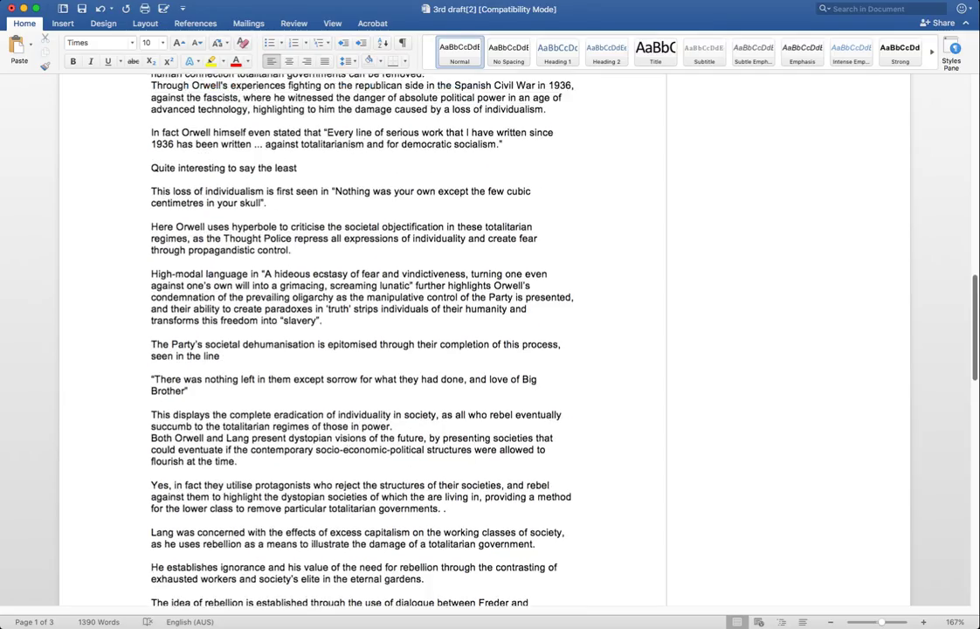
{"action": "scroll", "coordinate": [489, 341], "scroll_direction": "up", "scroll_amount": 1}
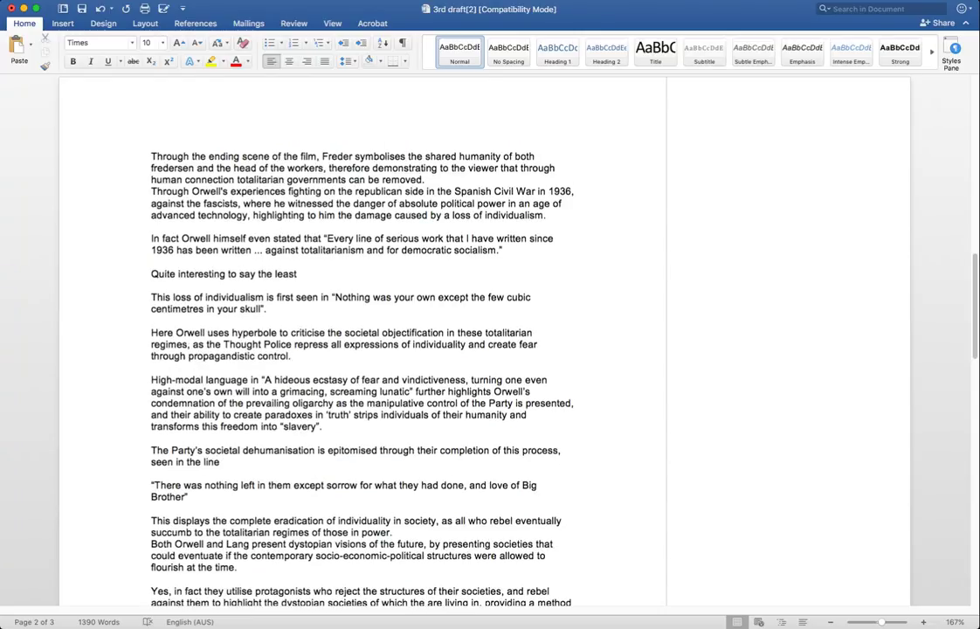